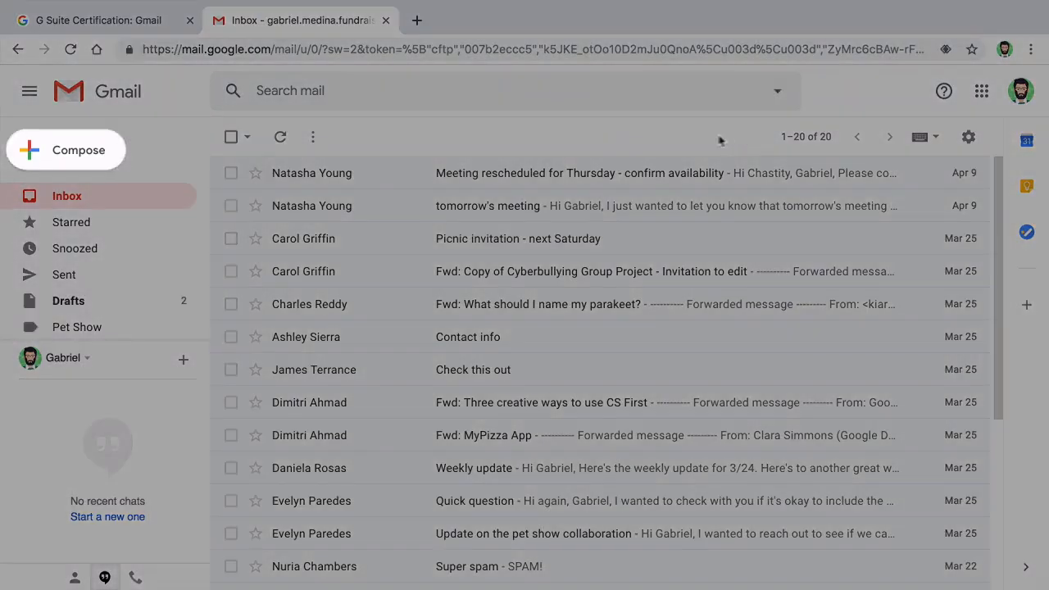
- Start a new email, enter the contact's name as recipient and set the subject to "LCC logos"
{"action": "left_click", "coordinate": [108, 154]}
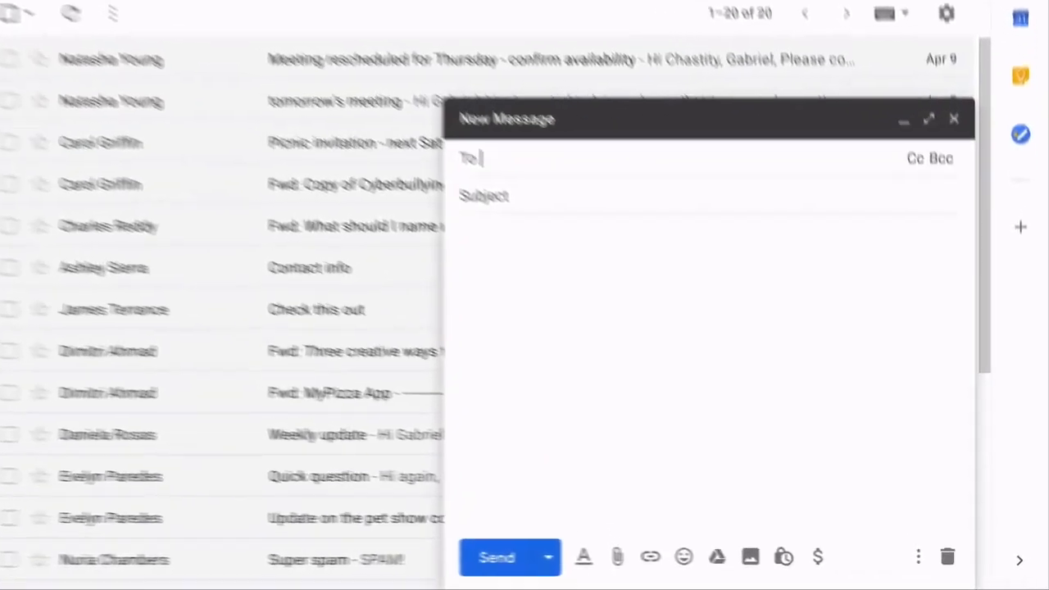
{"action": "type", "text": "chasti"}
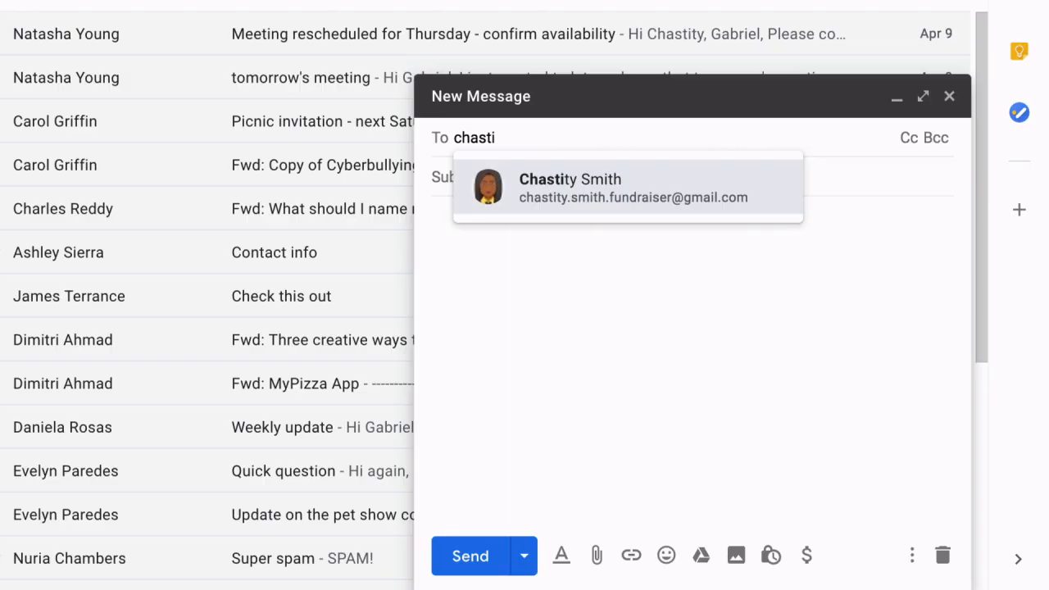
{"action": "left_click", "coordinate": [530, 179]}
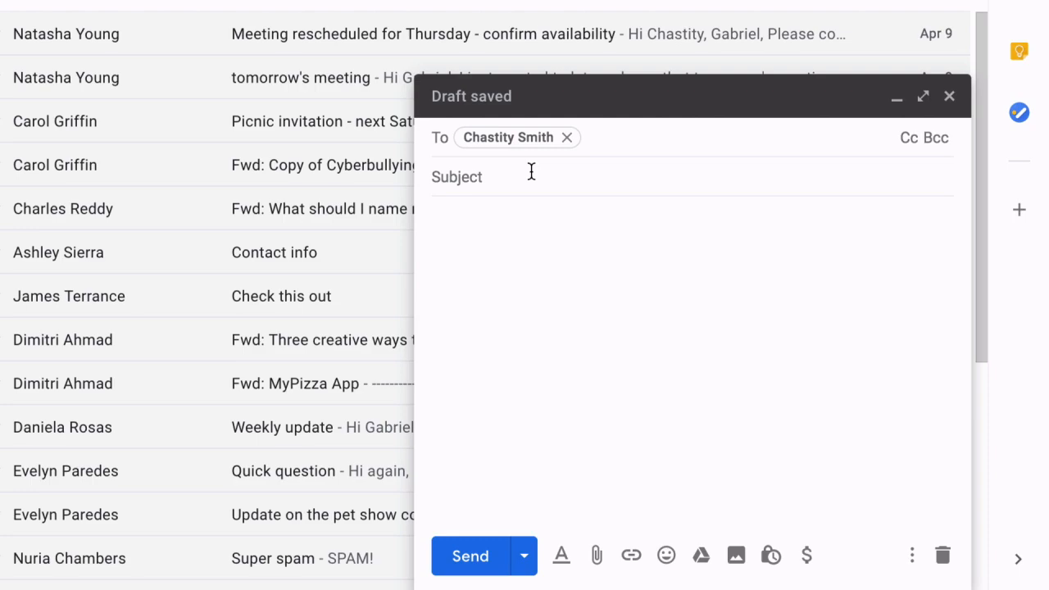
{"action": "left_click", "coordinate": [527, 174]}
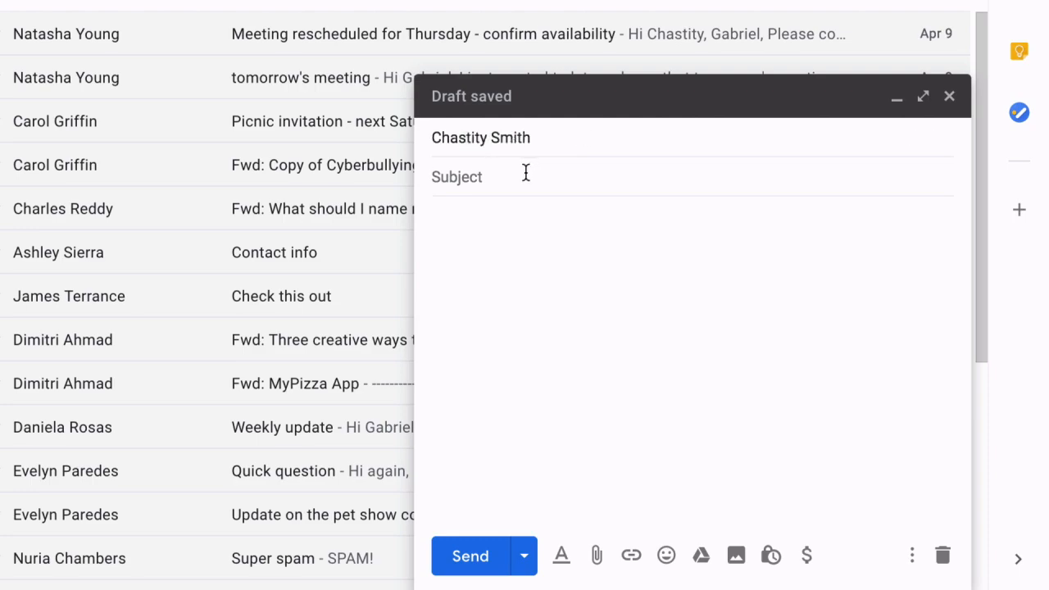
{"action": "type", "text": "LCC logos"}
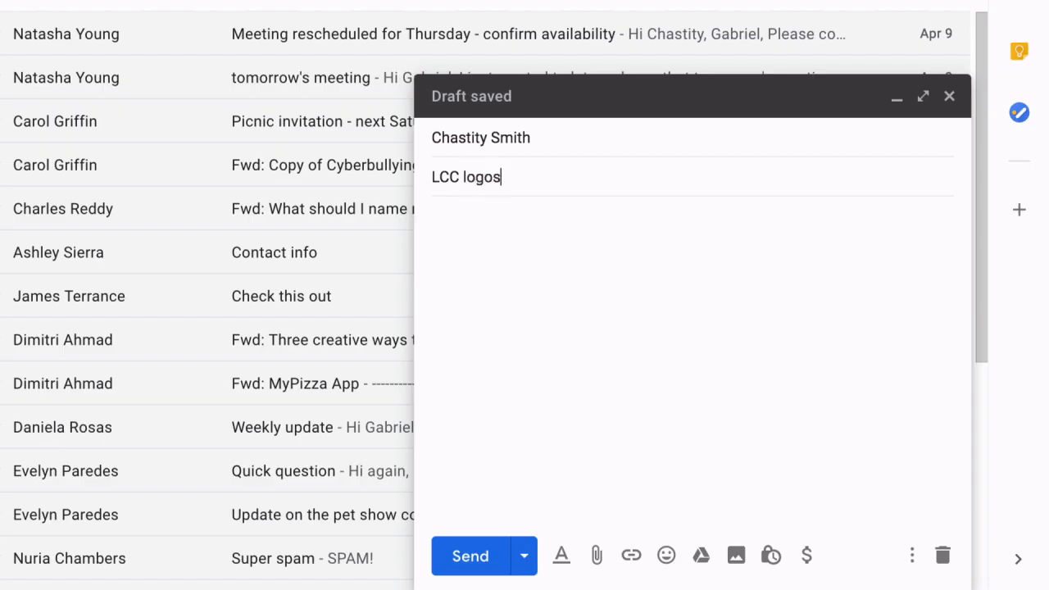
- Greet the recipient, write "Here are the logo files for the LCC fundraiser. Please let me know if you have any questions." and sign "Best," with first name
{"action": "left_click", "coordinate": [527, 235]}
{"action": "type", "text": "Hi Chastity,"}
{"action": "key", "text": "Return"}
{"action": "key", "text": "Return"}
{"action": "type", "text": "Here are the logo files for the L"}
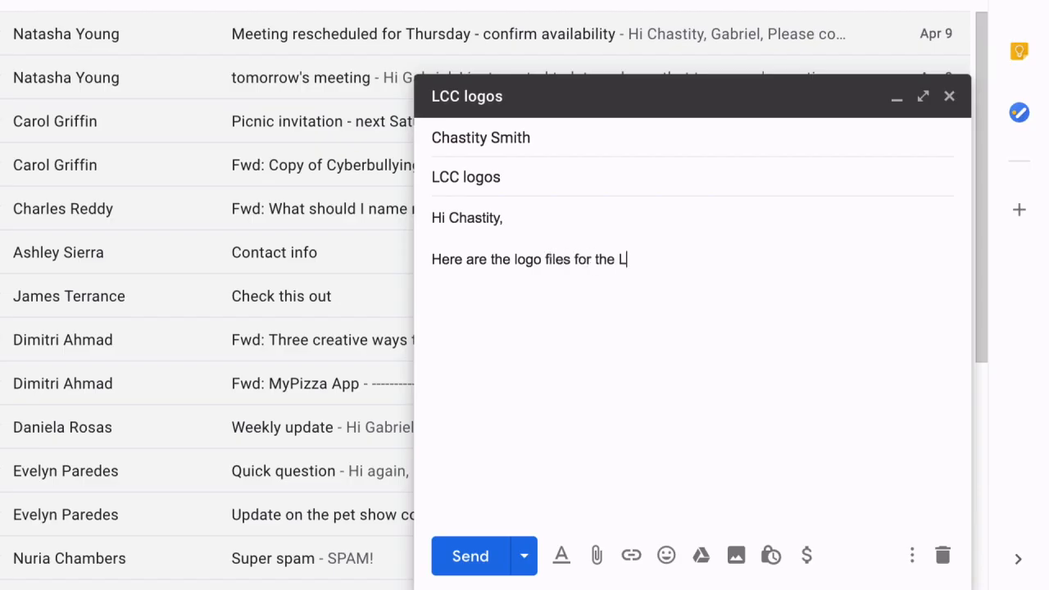
{"action": "type", "text": "CC fundraiser. Please let me know if you have any questio"}
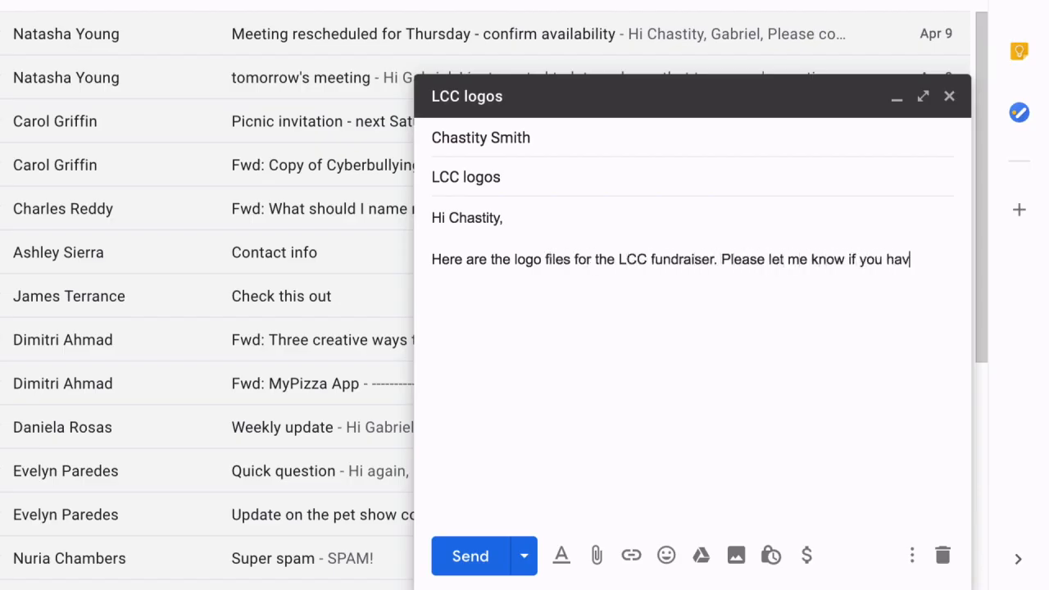
{"action": "type", "text": "ns."}
{"action": "key", "text": "Return"}
{"action": "key", "text": "Return"}
{"action": "type", "text": "Best,"}
{"action": "key", "text": "Return"}
{"action": "type", "text": "Gabriel"}
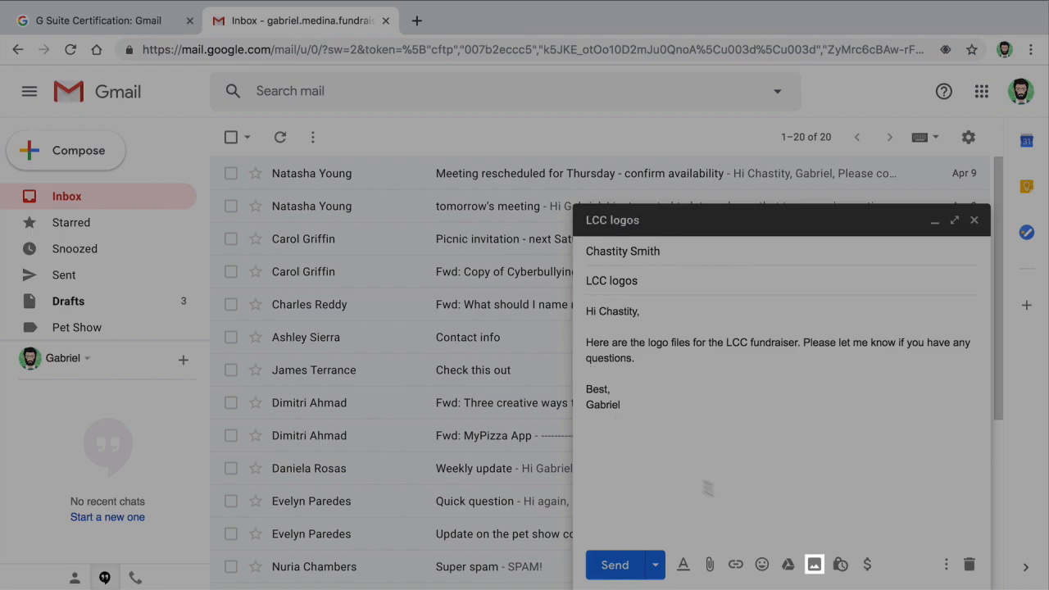
- Insert the square Lakefront Community Center logo inline in the message and shrink it to about two-thirds of its width
{"action": "left_click", "coordinate": [815, 565]}
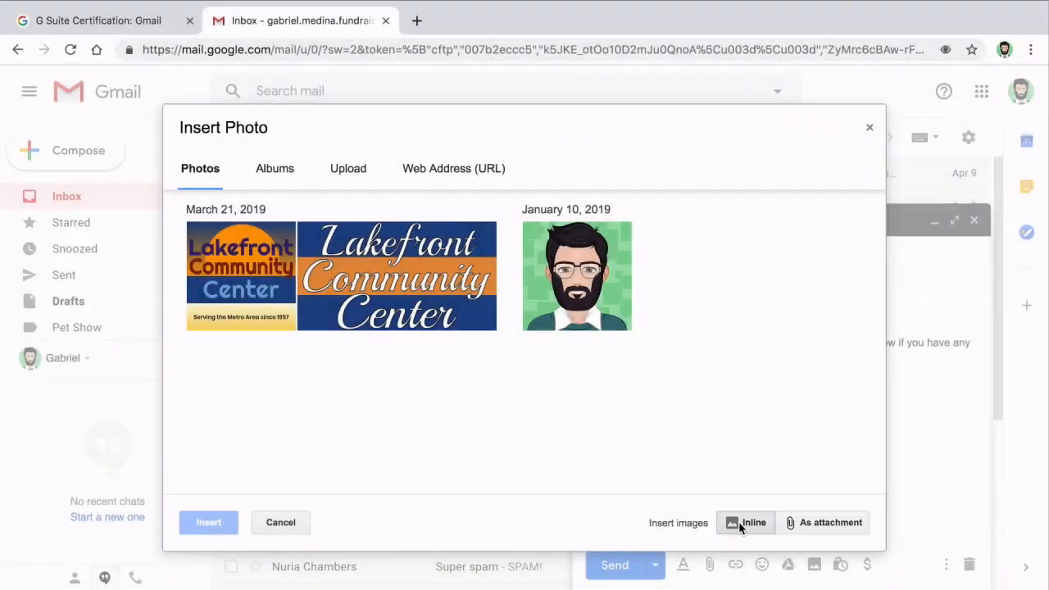
{"action": "left_click", "coordinate": [270, 325]}
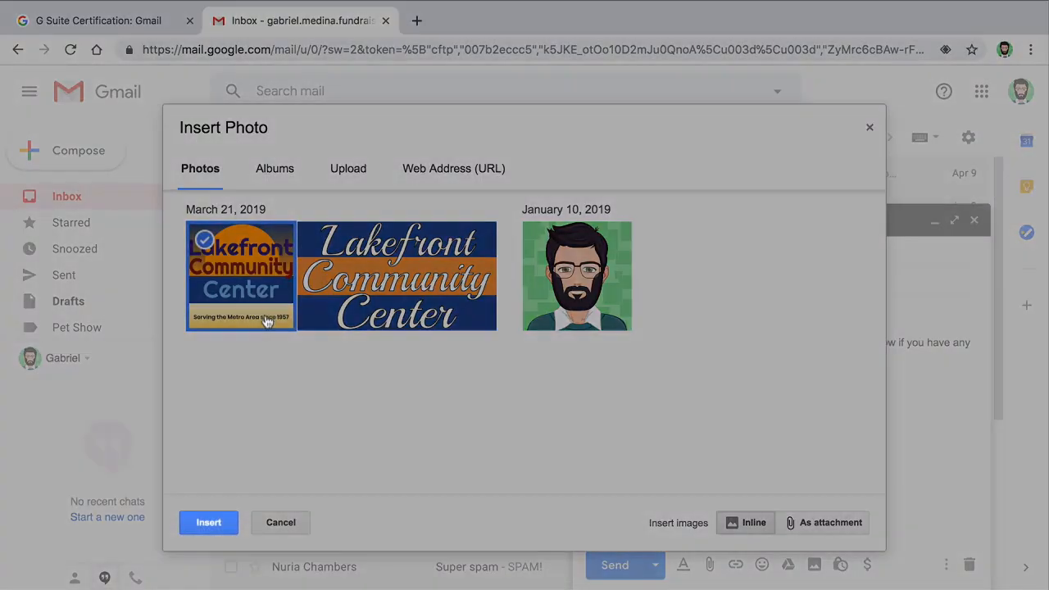
{"action": "left_click", "coordinate": [208, 523]}
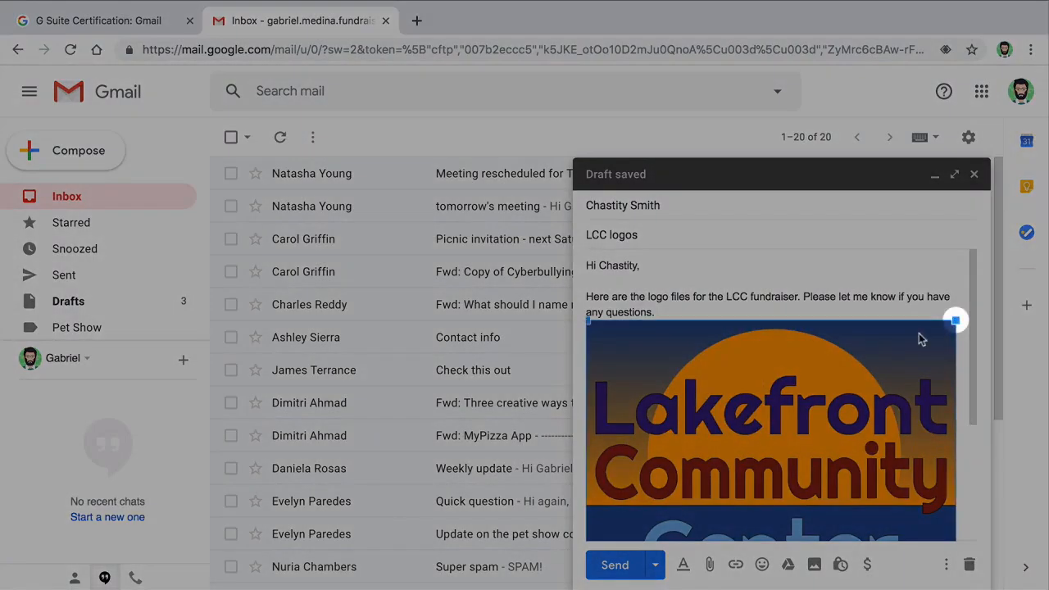
{"action": "left_click", "coordinate": [956, 320]}
{"action": "left_click_drag", "start_coordinate": [956, 320], "coordinate": [832, 320]}
{"action": "scroll", "coordinate": [732, 393], "scroll_direction": "down", "scroll_amount": 1}
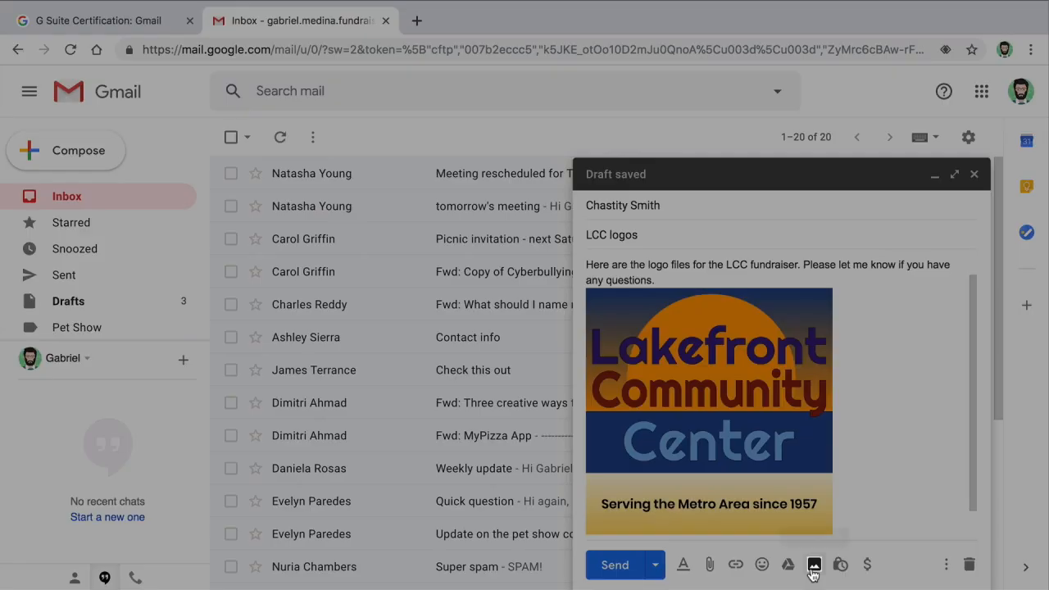
- Add the square and rectangle Lakefront Community Center logos as attachments and remove both attachments again
{"action": "left_click", "coordinate": [814, 565]}
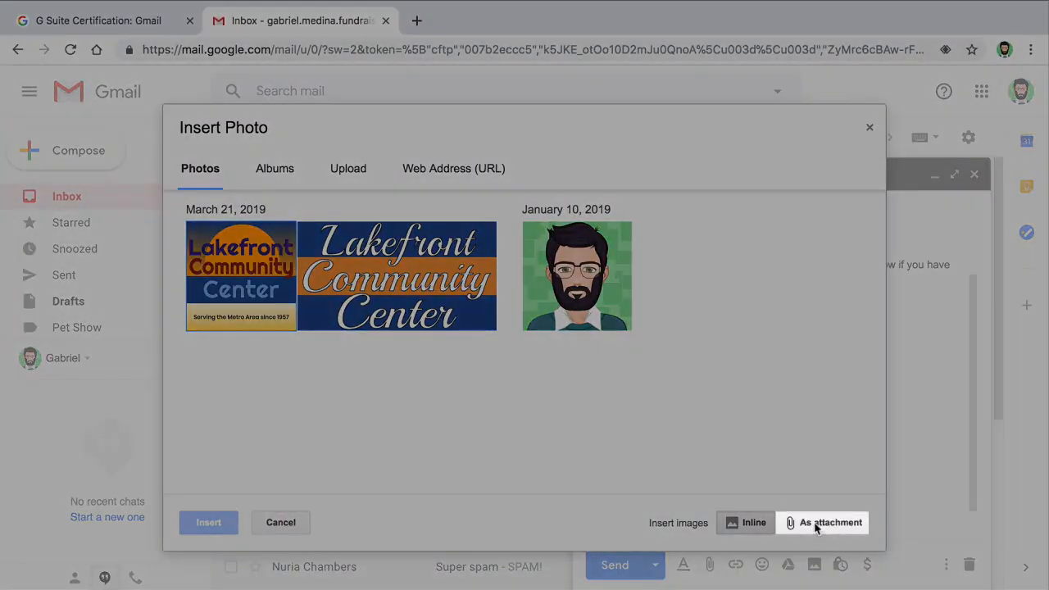
{"action": "left_click", "coordinate": [816, 527]}
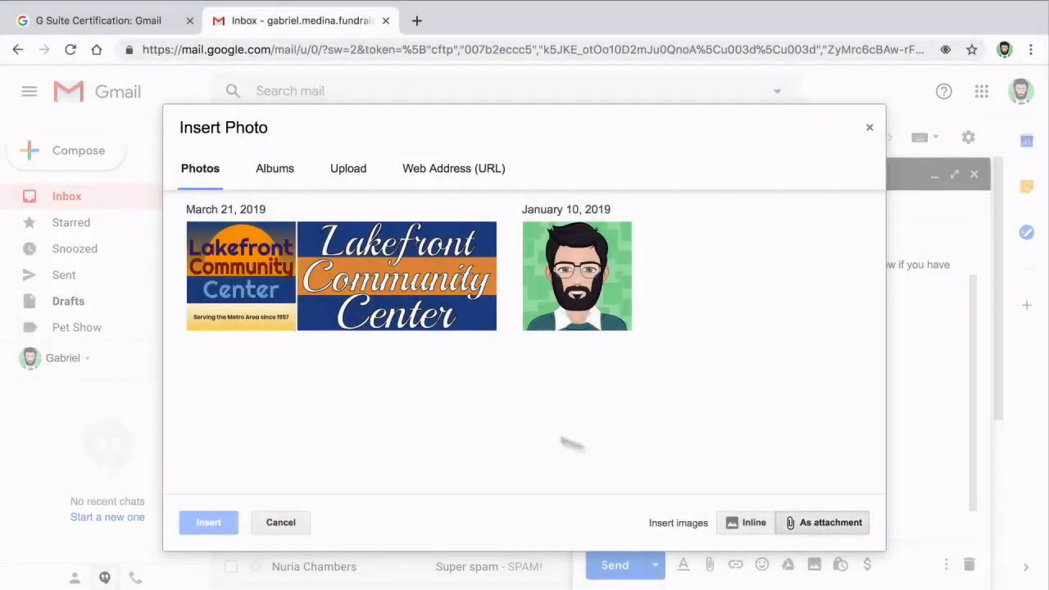
{"action": "left_click", "coordinate": [252, 315]}
{"action": "left_click", "coordinate": [326, 326]}
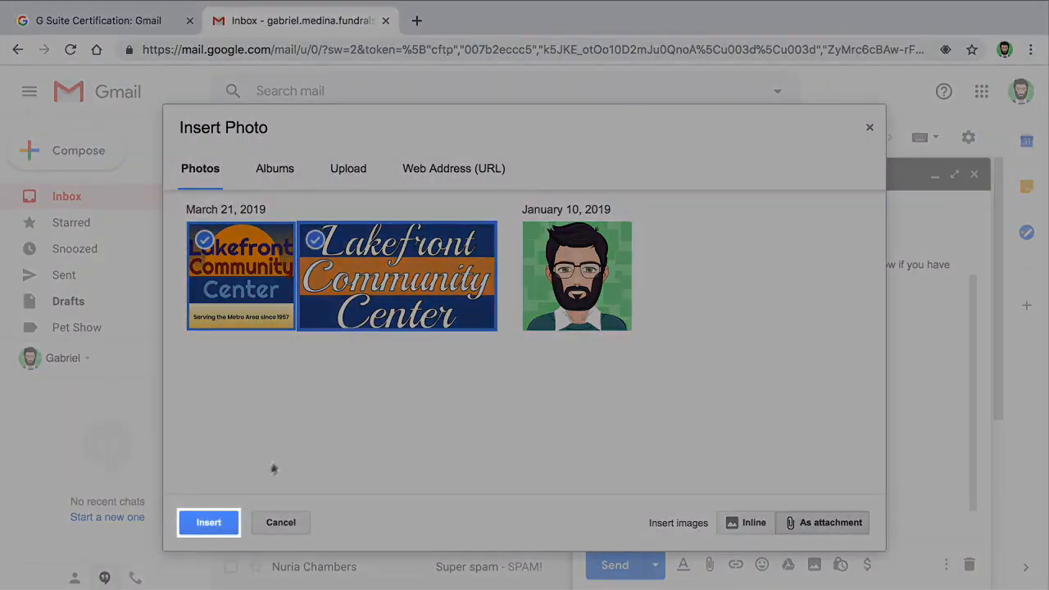
{"action": "left_click", "coordinate": [216, 522]}
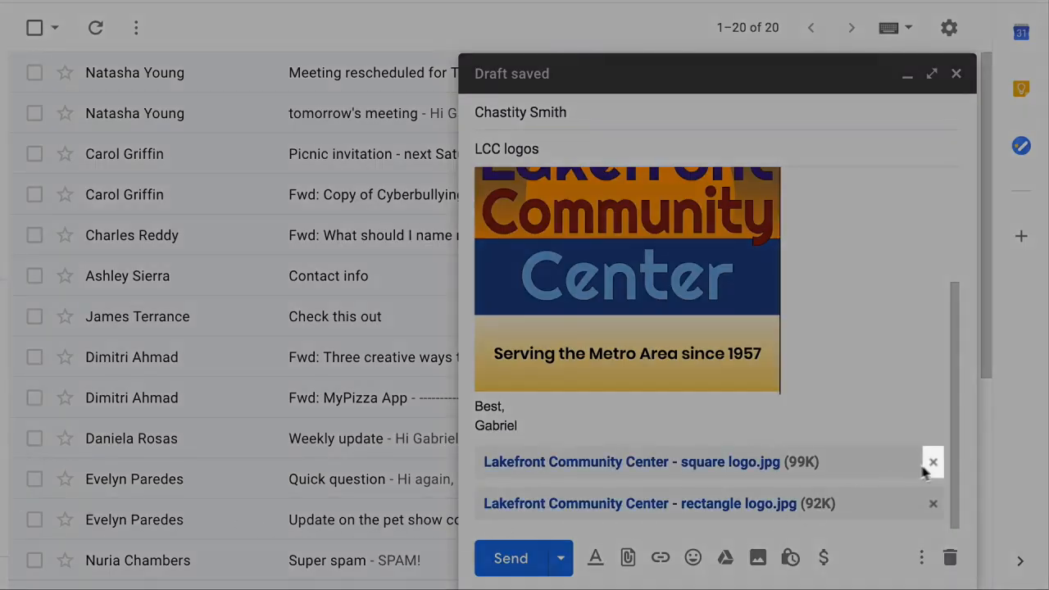
{"action": "left_click", "coordinate": [932, 462]}
{"action": "left_click", "coordinate": [933, 503]}
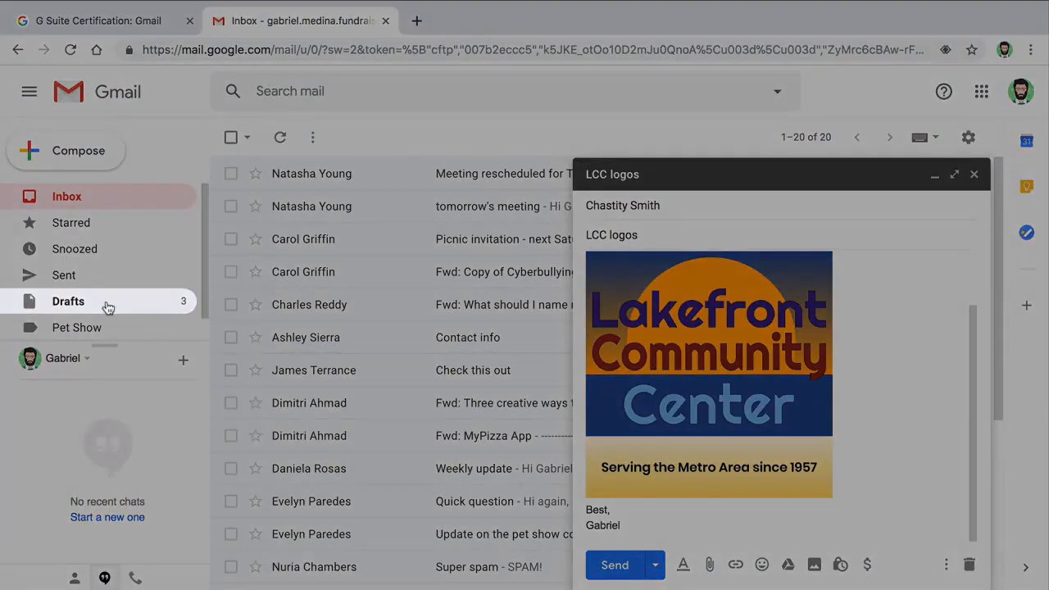
- Open the saved draft with the subject "Spreadsheet" alongside the LCC logos message
{"action": "left_click", "coordinate": [106, 303]}
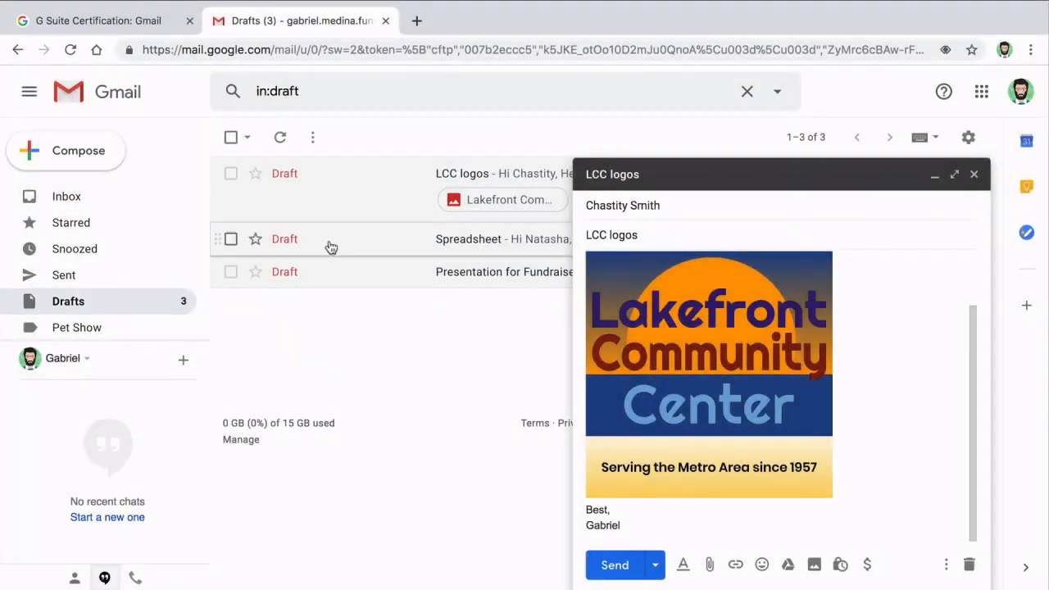
{"action": "left_click", "coordinate": [329, 242]}
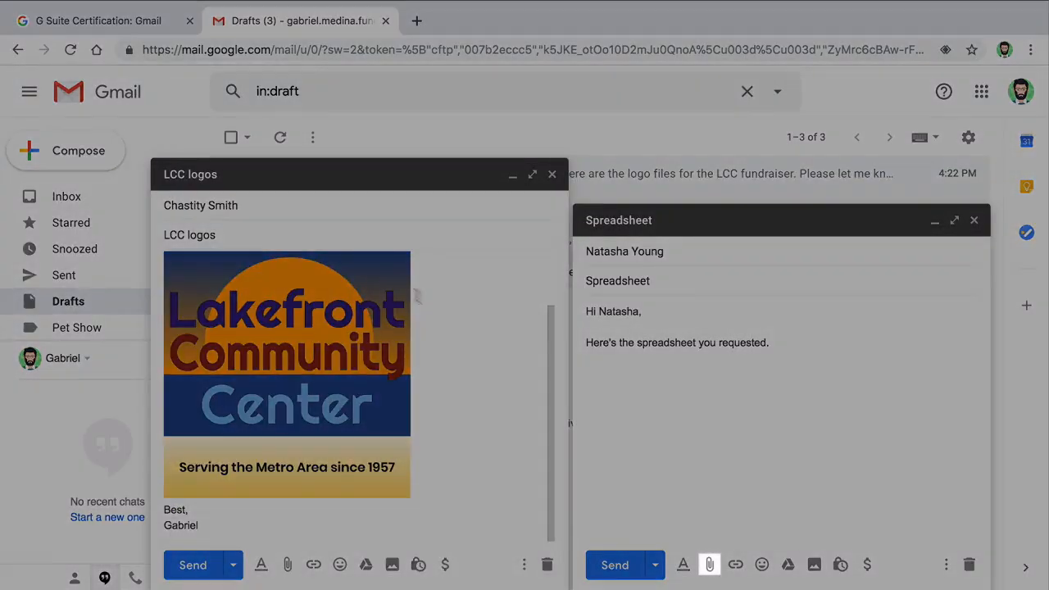
- Attach LCC Shirt Sale Data .xlsx from the Downloads folder to the Spreadsheet draft and remove the attachment again
{"action": "left_click", "coordinate": [712, 565]}
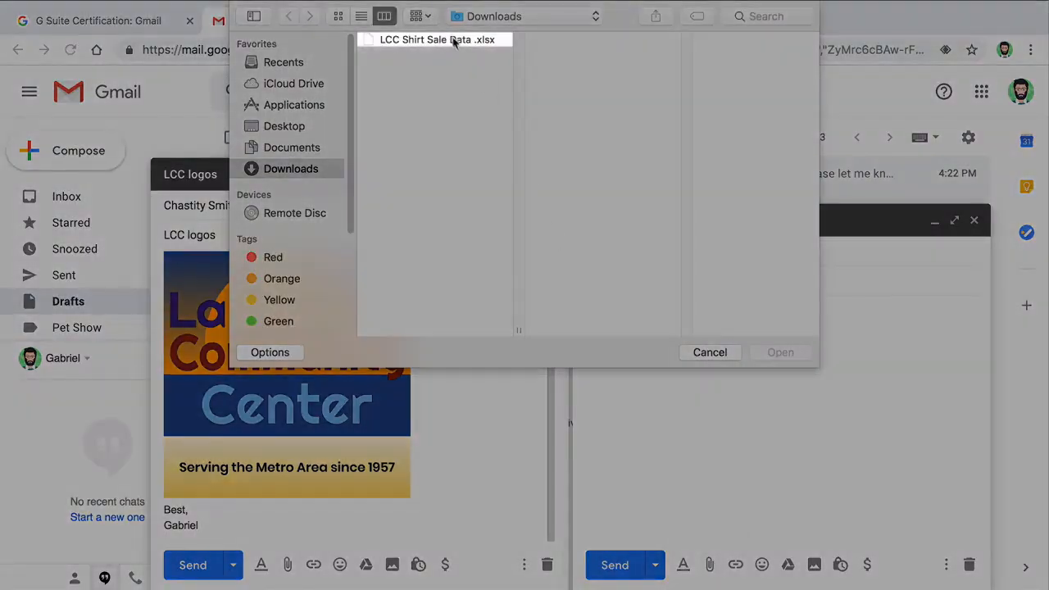
{"action": "left_click", "coordinate": [453, 39]}
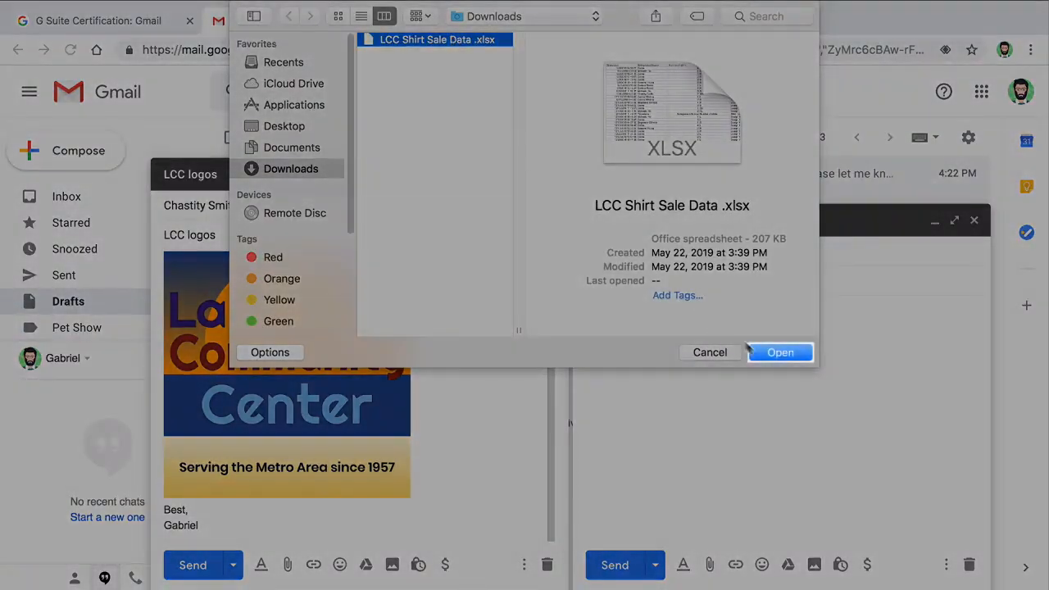
{"action": "left_click", "coordinate": [766, 357]}
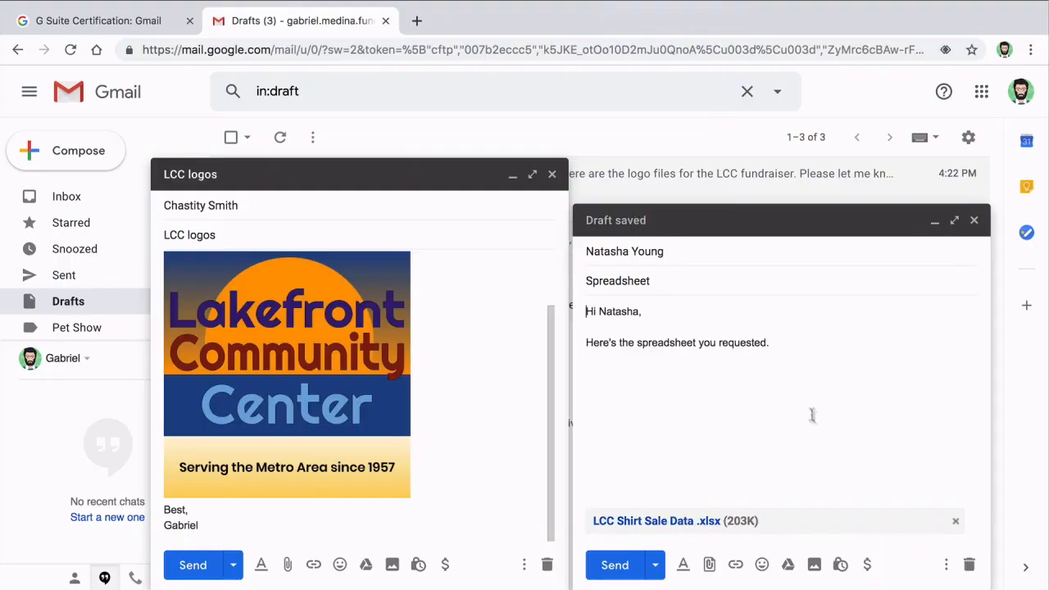
{"action": "left_click", "coordinate": [956, 522]}
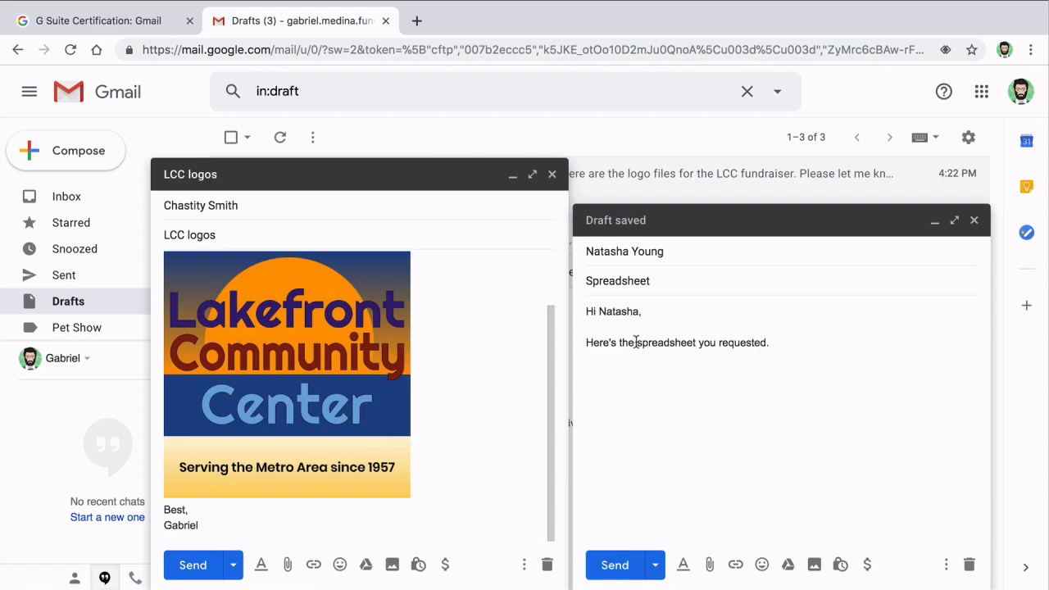
- Link the word "spreadsheet" in the Spreadsheet draft to the copied Google Sheets web address
{"action": "left_click_drag", "start_coordinate": [640, 342], "coordinate": [694, 340]}
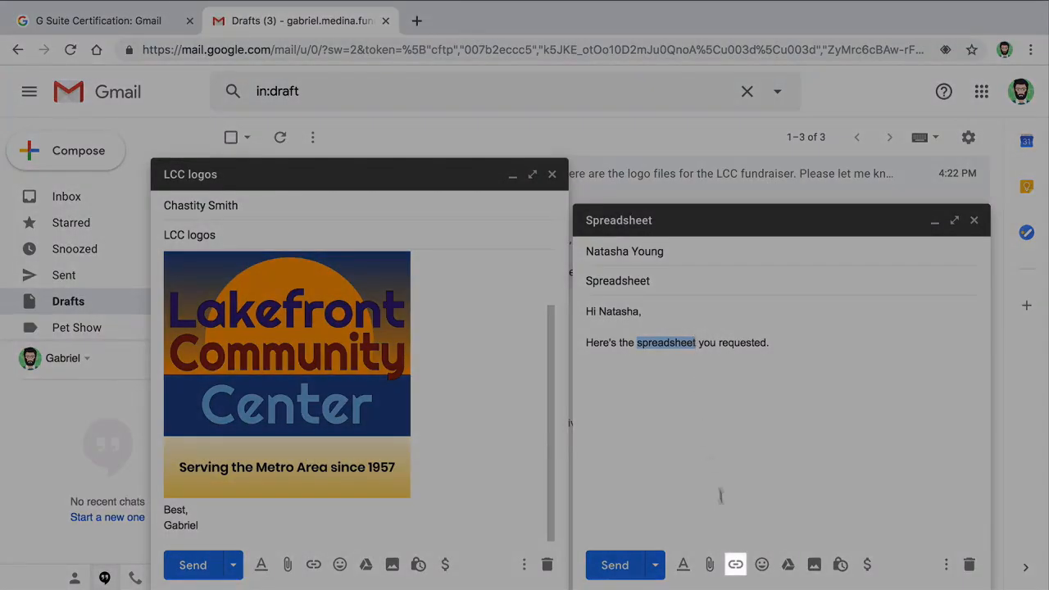
{"action": "left_click", "coordinate": [735, 564]}
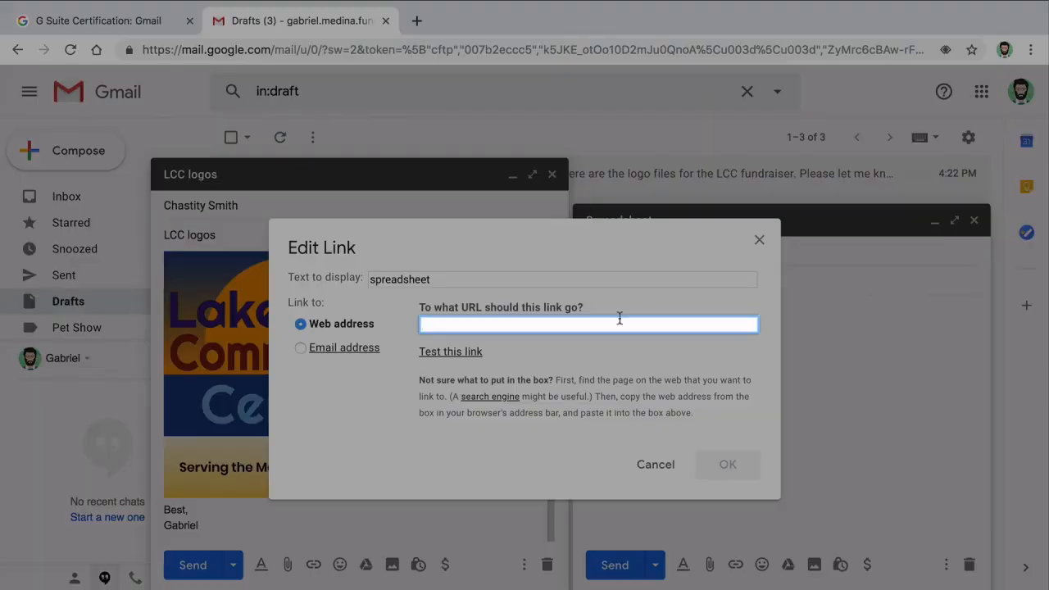
{"action": "key", "text": "ctrl+v"}
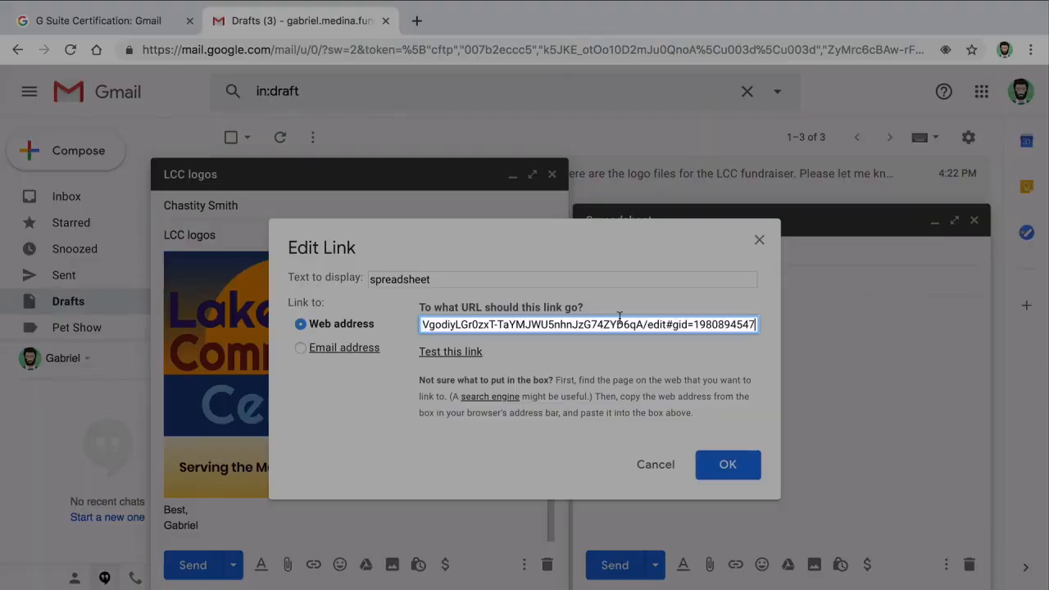
{"action": "left_click", "coordinate": [726, 464]}
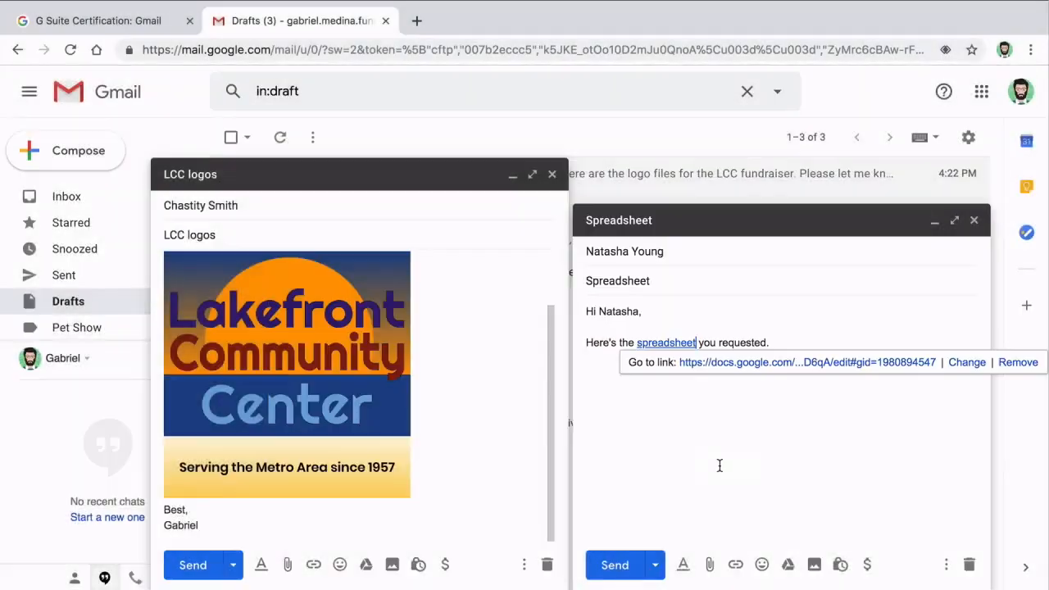
- Test the "spreadsheet" link by opening the sheet in Google Sheets, and return to the draft
{"action": "left_click", "coordinate": [701, 362]}
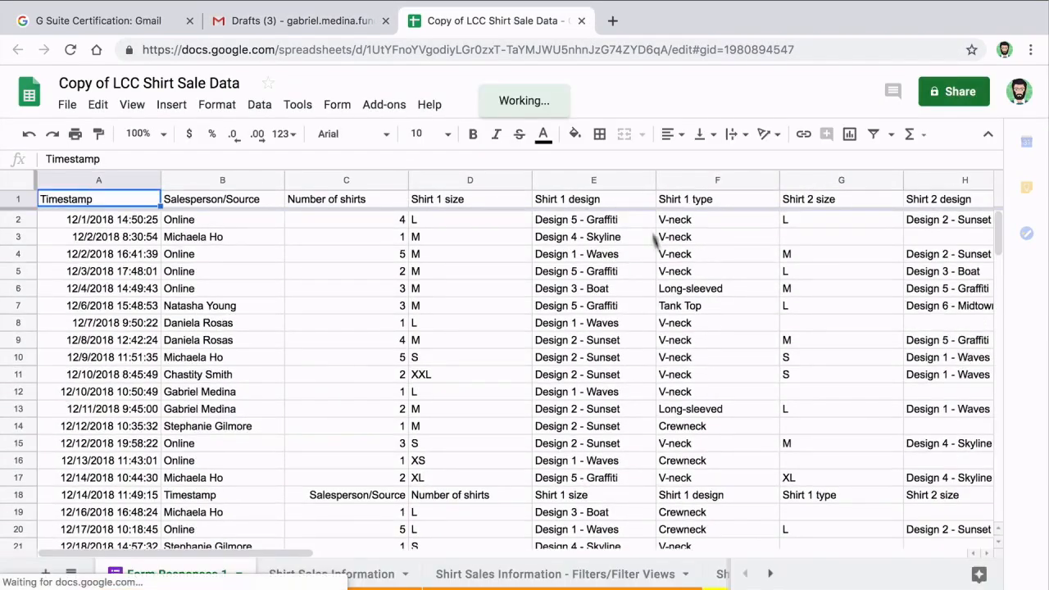
{"action": "left_click", "coordinate": [581, 21]}
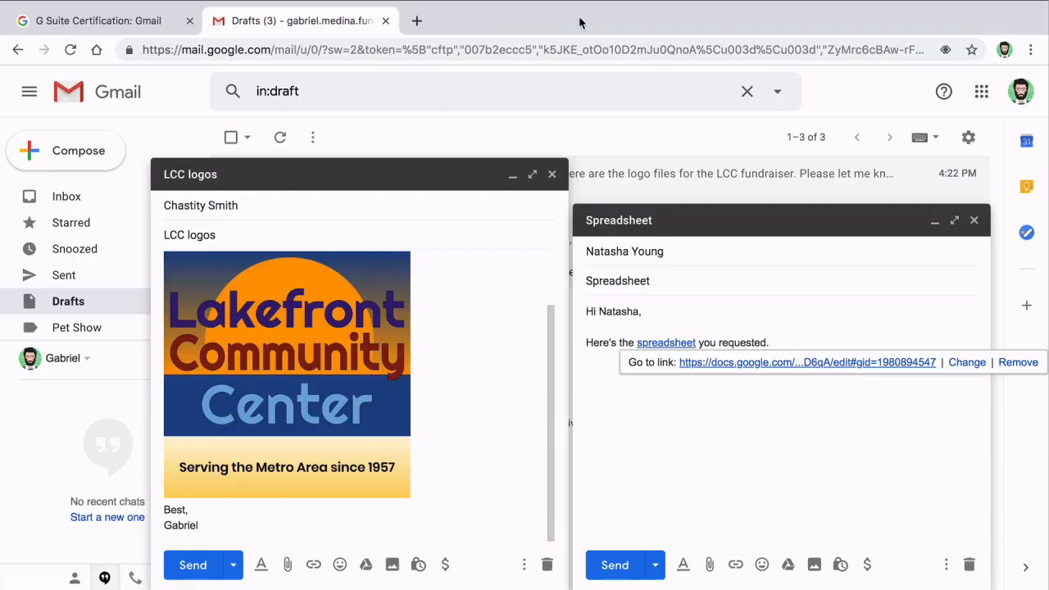
{"action": "left_click", "coordinate": [703, 317]}
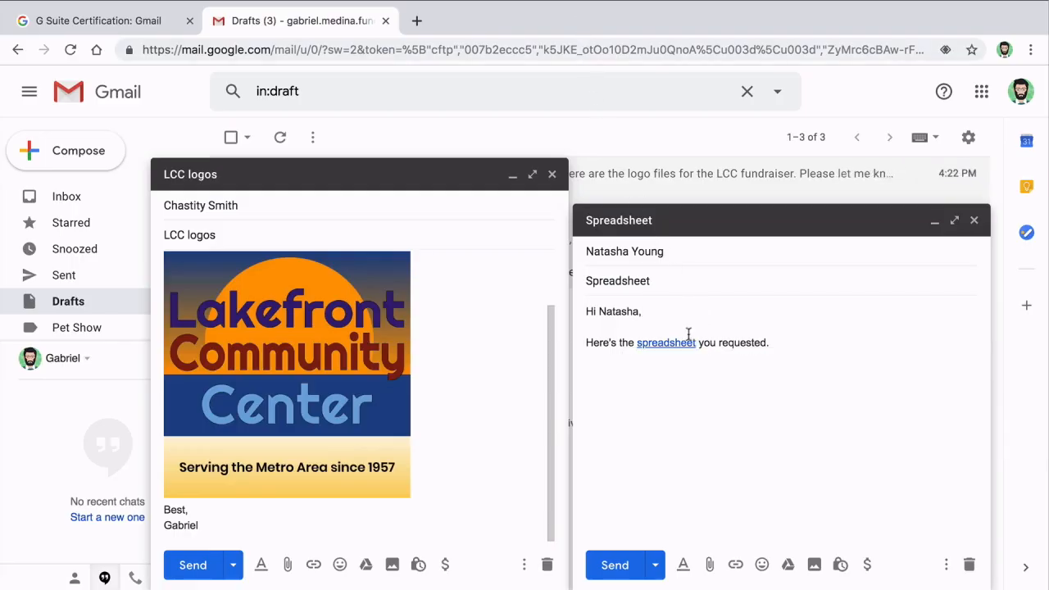
- Remove the link from the word "spreadsheet" in the Spreadsheet draft
{"action": "left_click", "coordinate": [678, 344]}
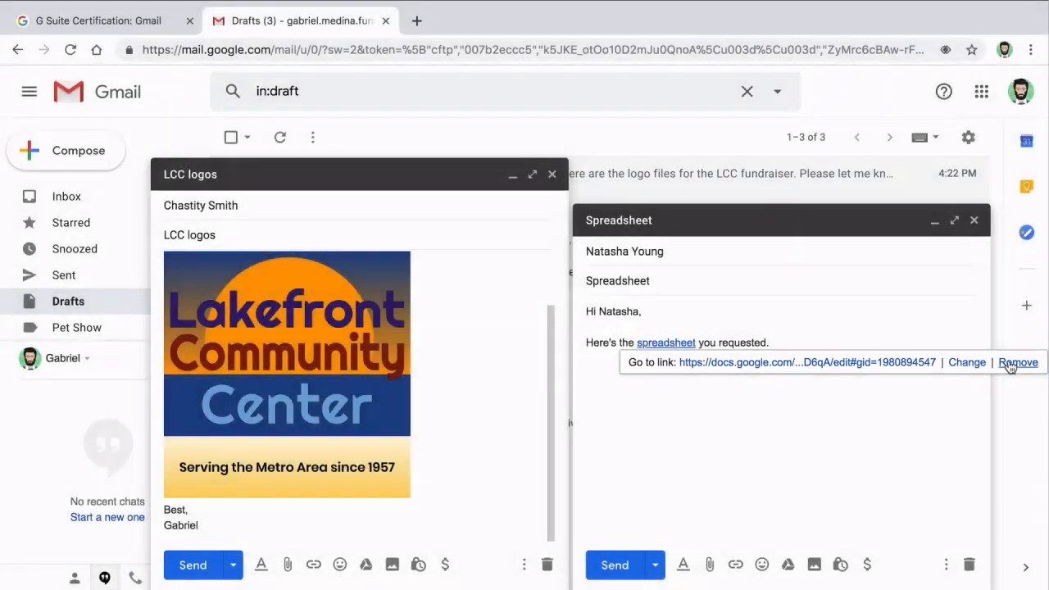
{"action": "left_click", "coordinate": [1011, 368]}
{"action": "left_click", "coordinate": [616, 387]}
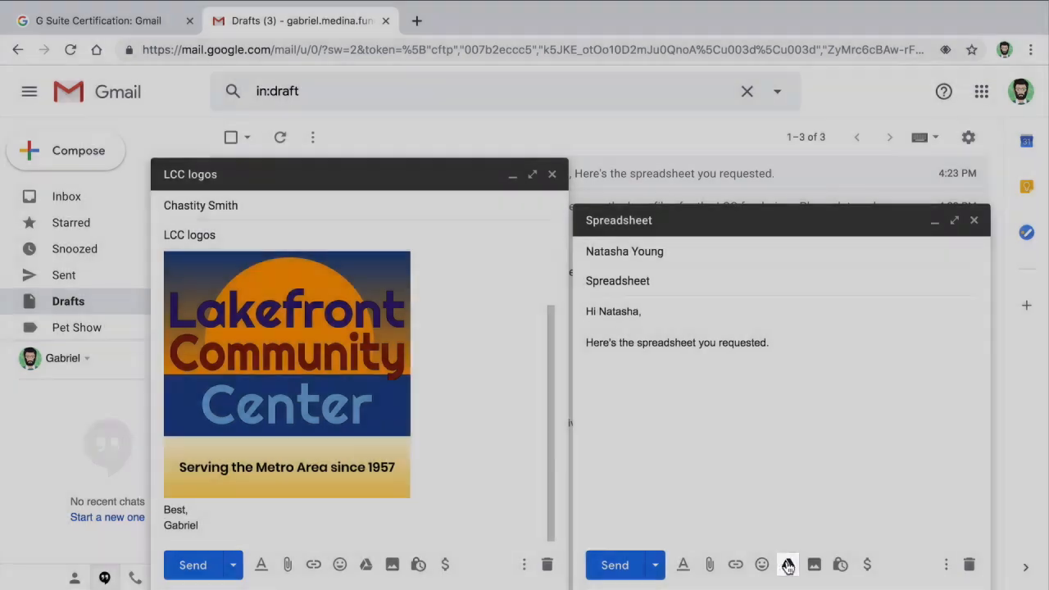
- Search Google Drive for "shirt sales" and insert Copy of LCC Shirt Sale Data into the Spreadsheet draft as a Drive link
{"action": "left_click", "coordinate": [788, 564]}
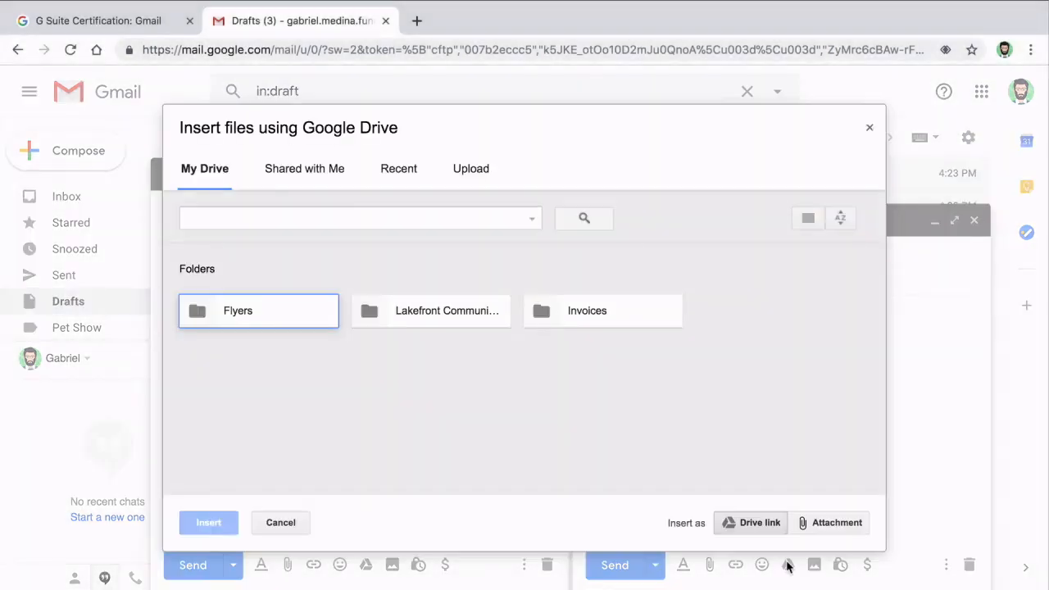
{"action": "left_click", "coordinate": [445, 215]}
{"action": "type", "text": "shirt sales"}
{"action": "key", "text": "Return"}
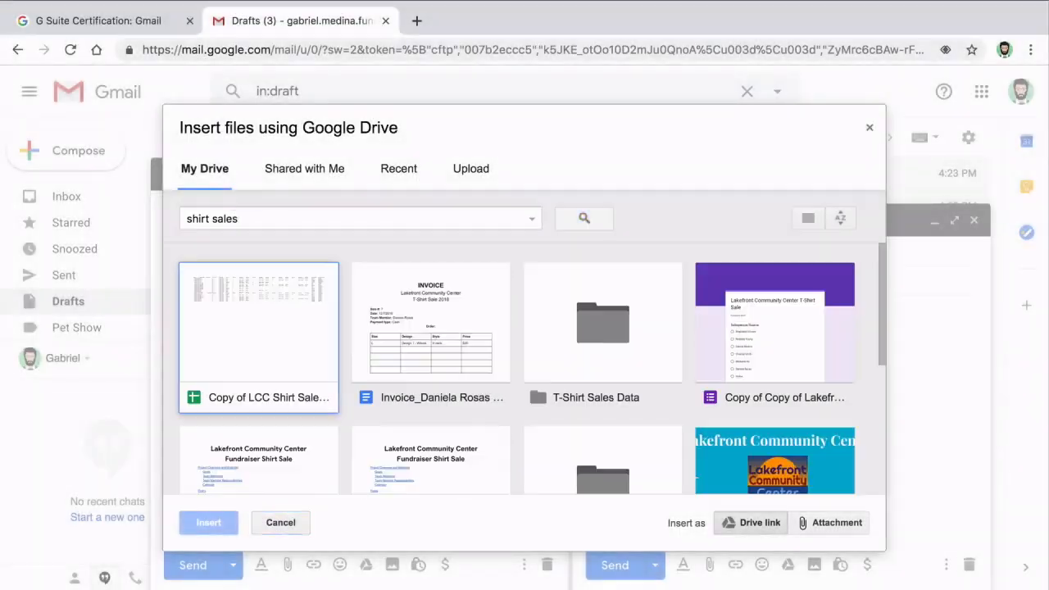
{"action": "left_click", "coordinate": [284, 324]}
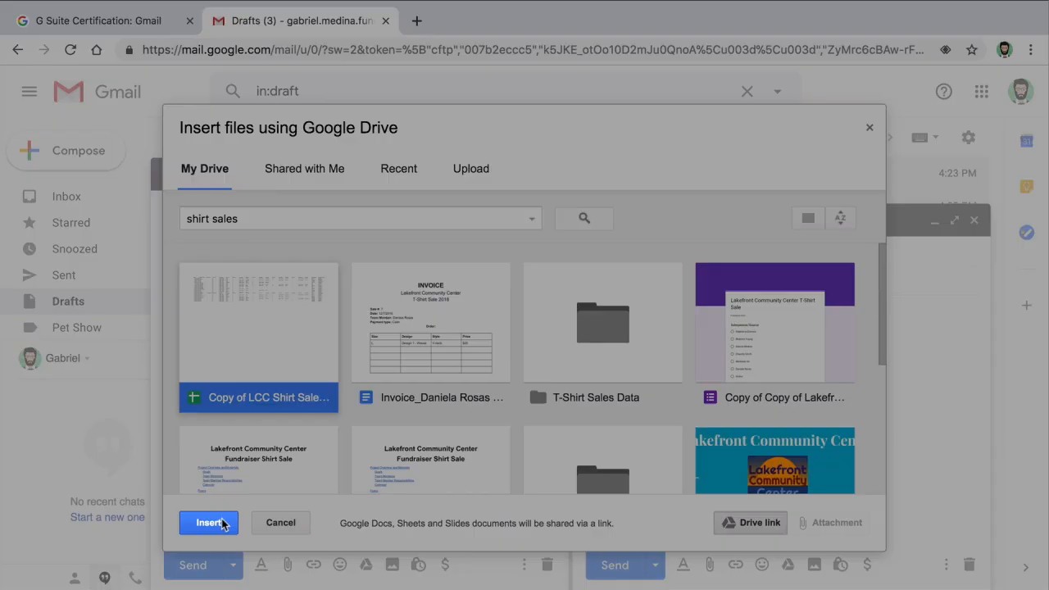
{"action": "left_click", "coordinate": [218, 523]}
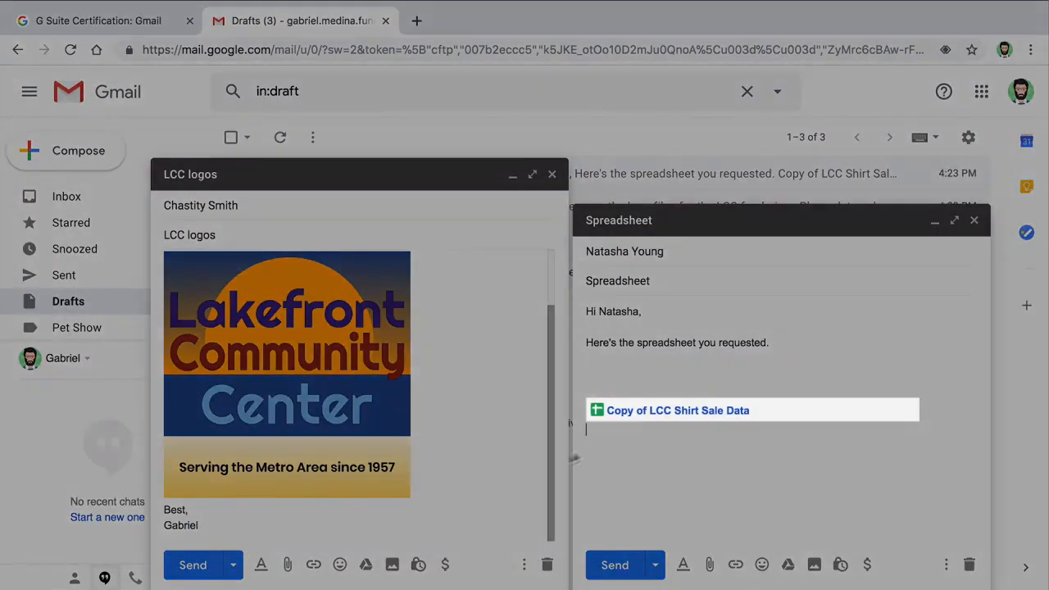
- Open the linked sheet in Google Sheets, share it with the draft's recipient with Can edit permission, and close the sheet
{"action": "left_click", "coordinate": [664, 411]}
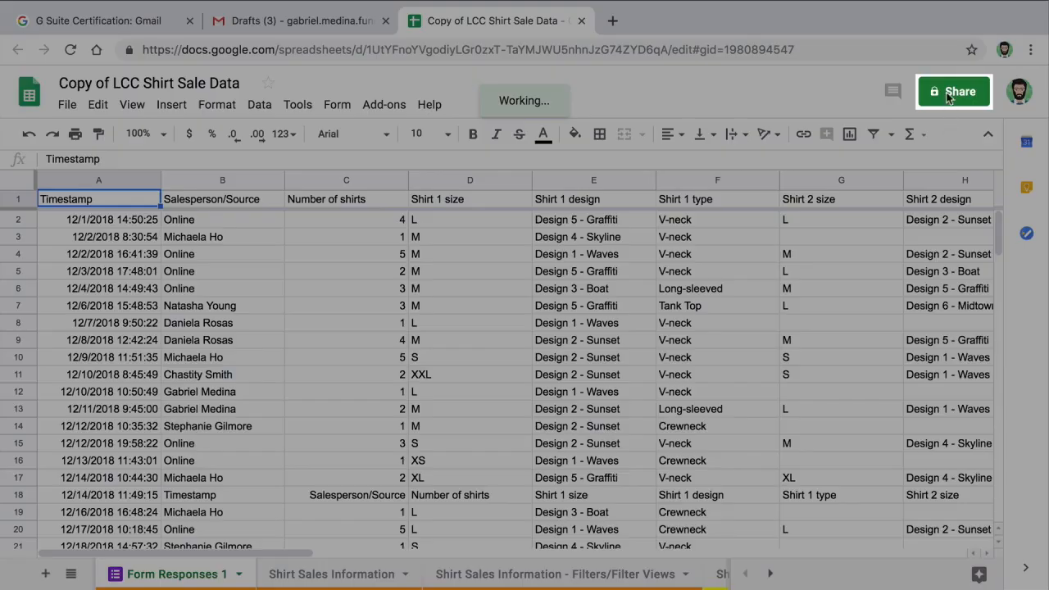
{"action": "left_click", "coordinate": [948, 96]}
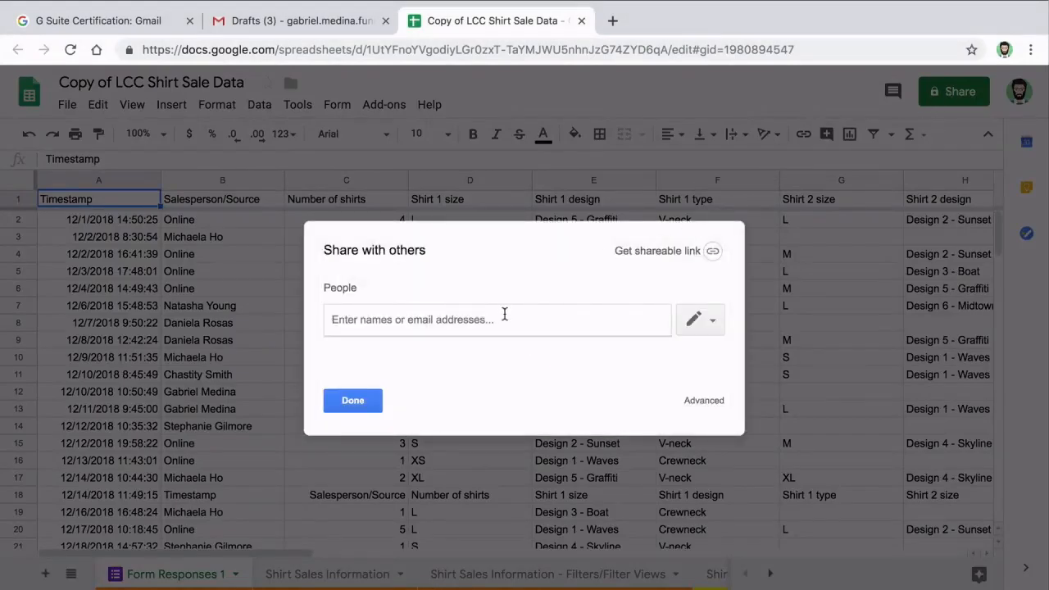
{"action": "type", "text": "nata"}
{"action": "left_click", "coordinate": [409, 344]}
{"action": "left_click", "coordinate": [709, 326]}
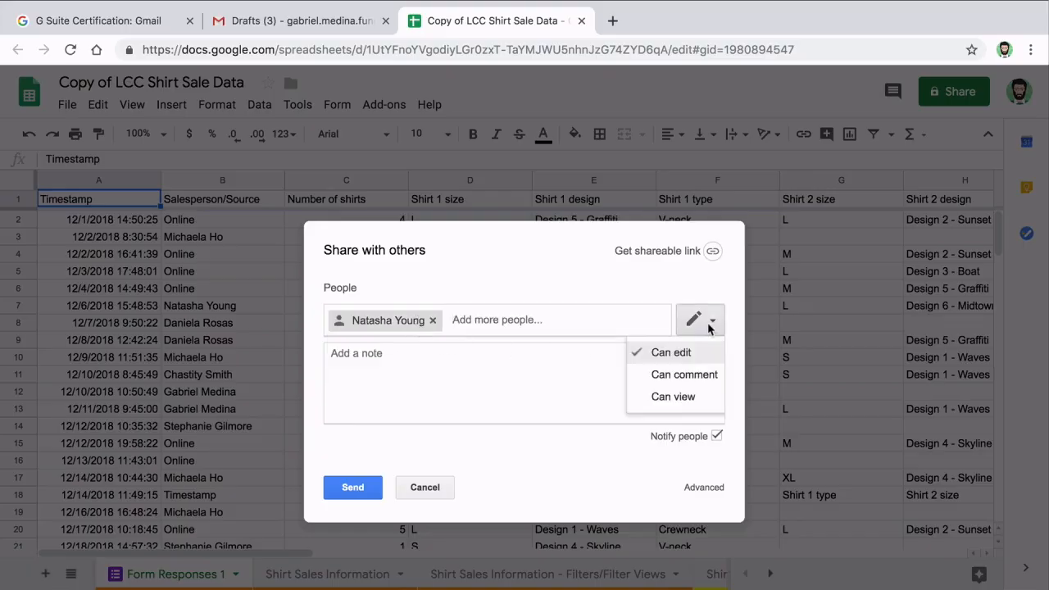
{"action": "left_click", "coordinate": [682, 354]}
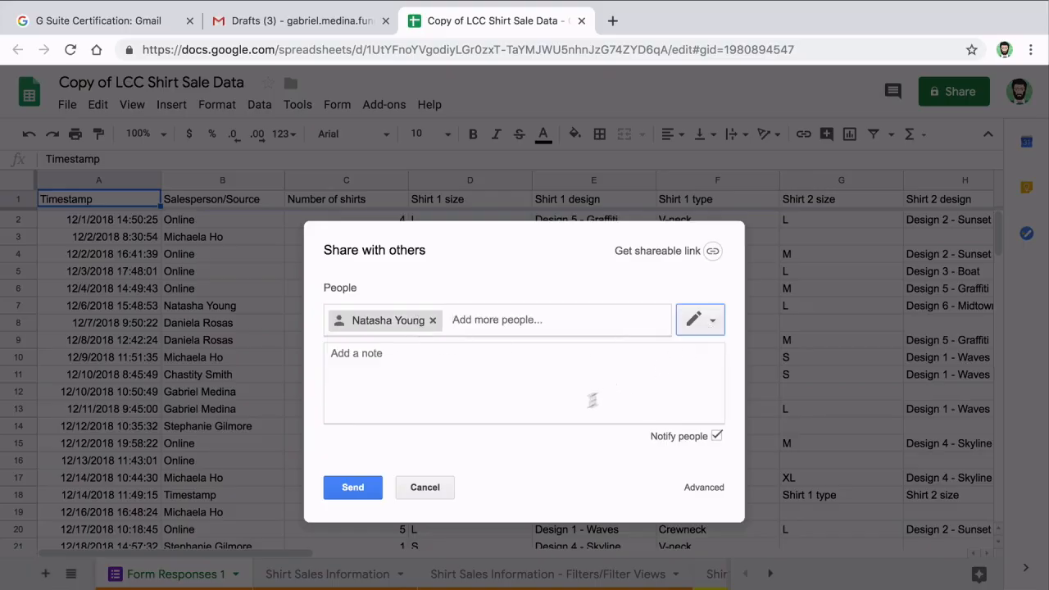
{"action": "left_click", "coordinate": [361, 485]}
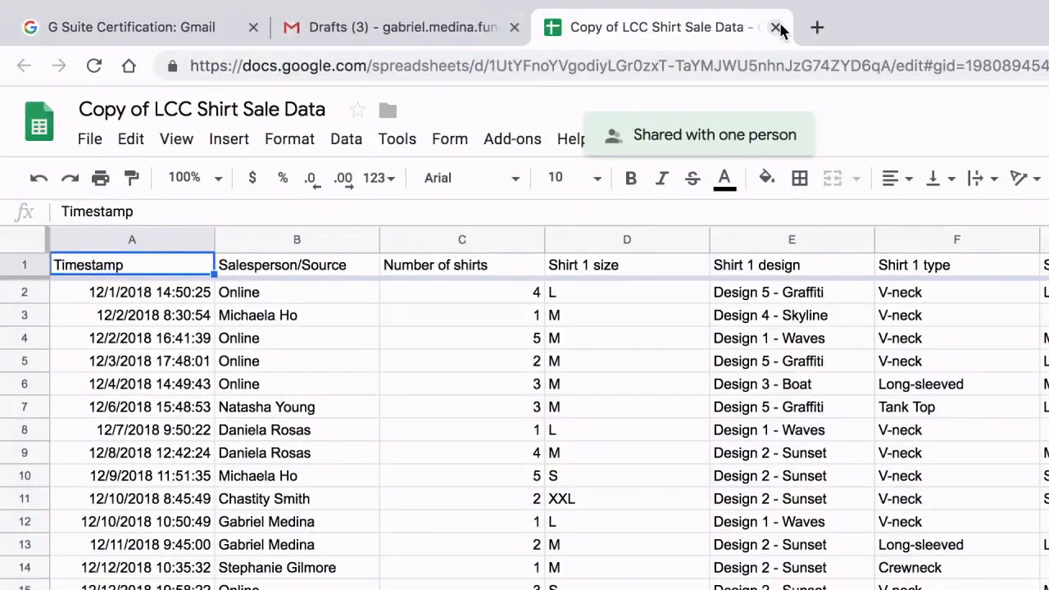
{"action": "left_click", "coordinate": [776, 27]}
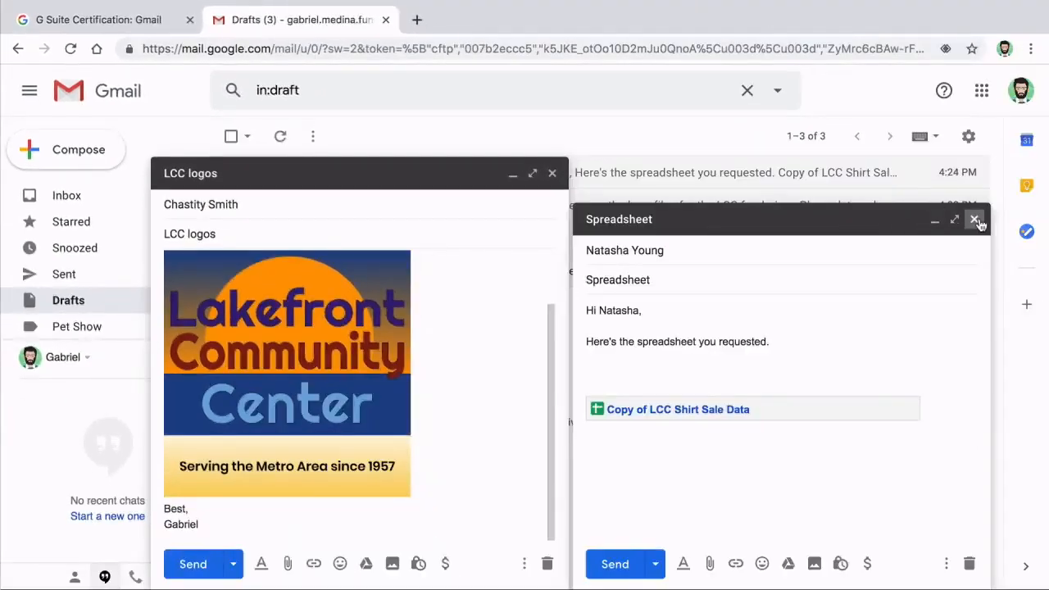
- Close the Spreadsheet draft and send the LCC logos message
{"action": "left_click", "coordinate": [975, 219]}
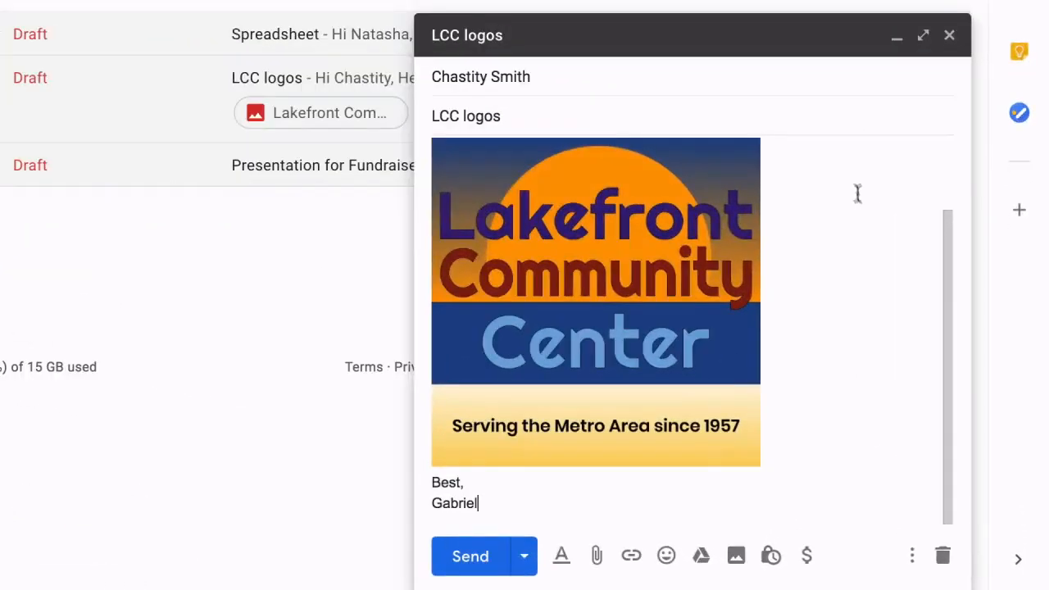
{"action": "mouse_move", "coordinate": [947, 220]}
{"action": "left_mouse_down"}
{"action": "mouse_move", "coordinate": [943, 137]}
{"action": "mouse_move", "coordinate": [943, 253]}
{"action": "left_mouse_up"}
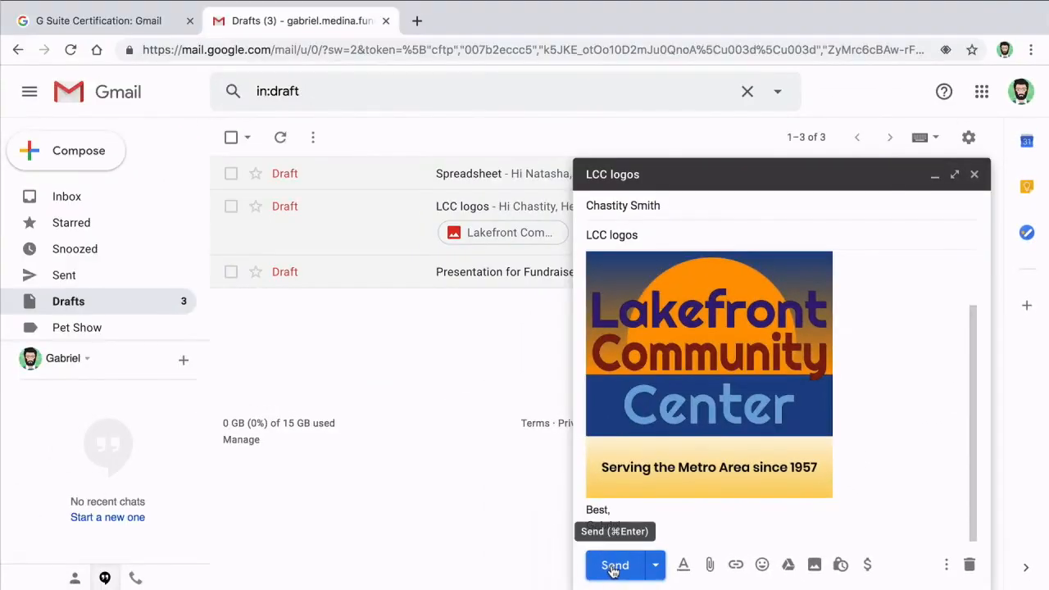
{"action": "left_click", "coordinate": [469, 566]}
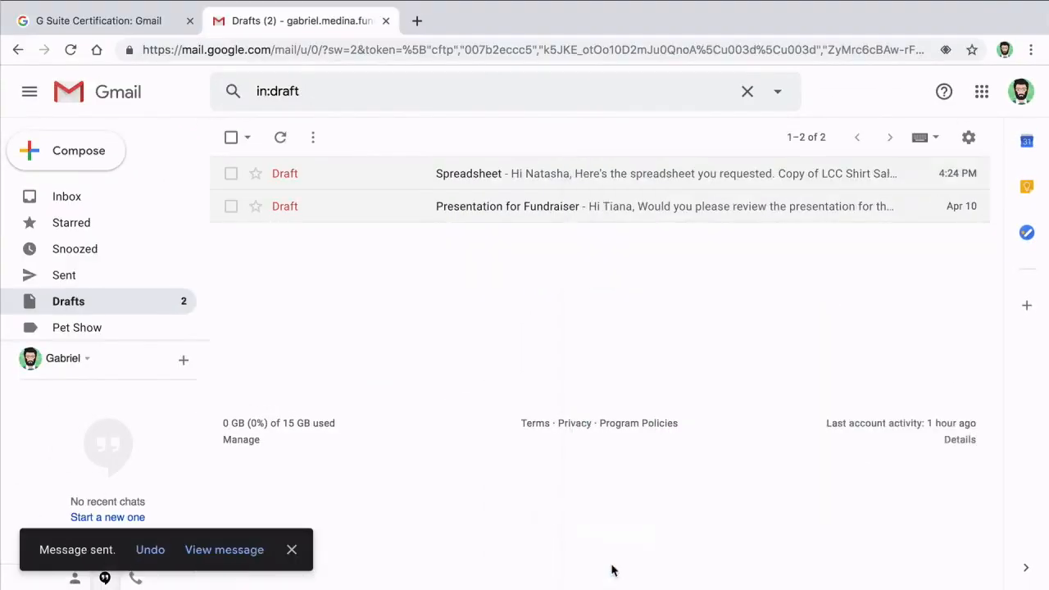